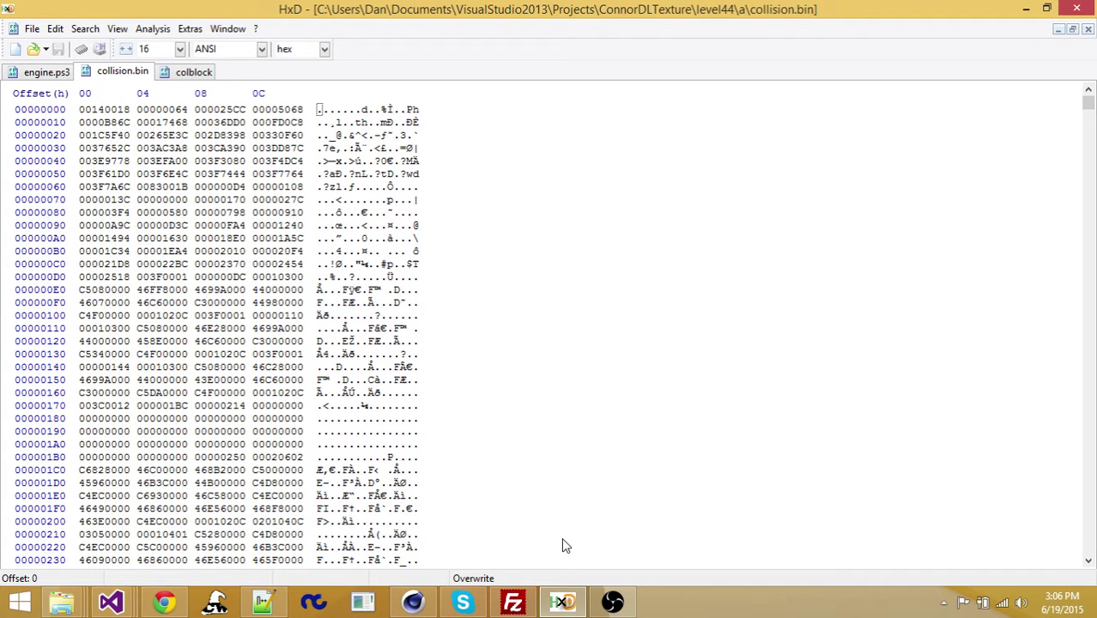
# Minimize HxD to show Cinema 4D's empty Untitled 7 scene, then pick the DLObjToTerrain window
pyautogui.click(562, 601)
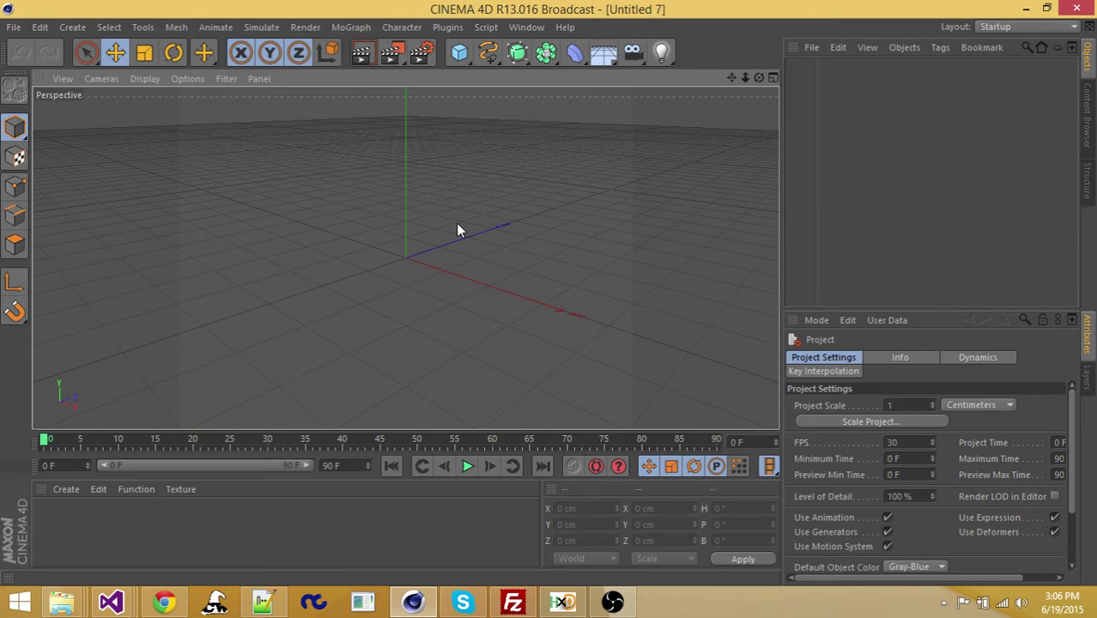
pyautogui.moveTo(111, 602)
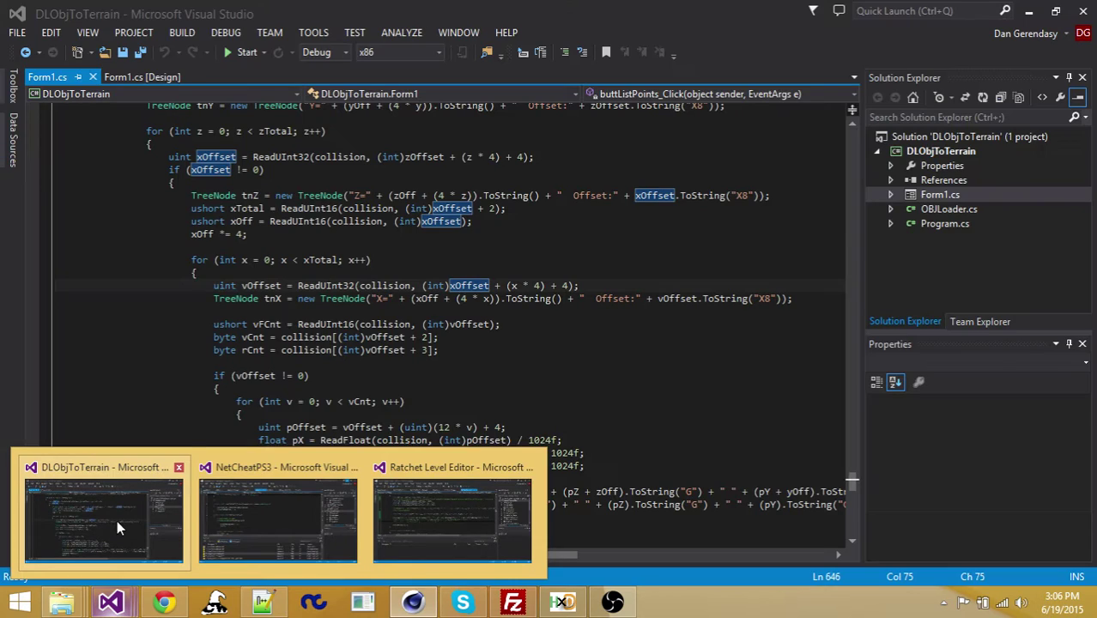
# Bring DLObjToTerrain's Form1.cs forward and put the caret at the end of the vertex-reading for-loop line
pyautogui.click(120, 521)
pyautogui.click(429, 414)
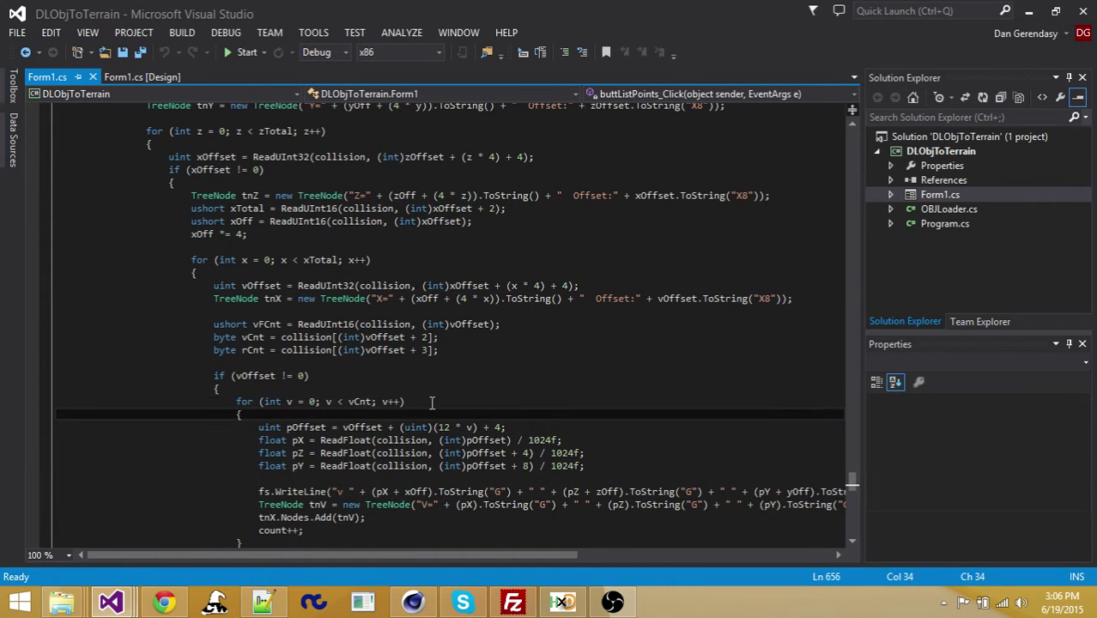
pyautogui.click(432, 402)
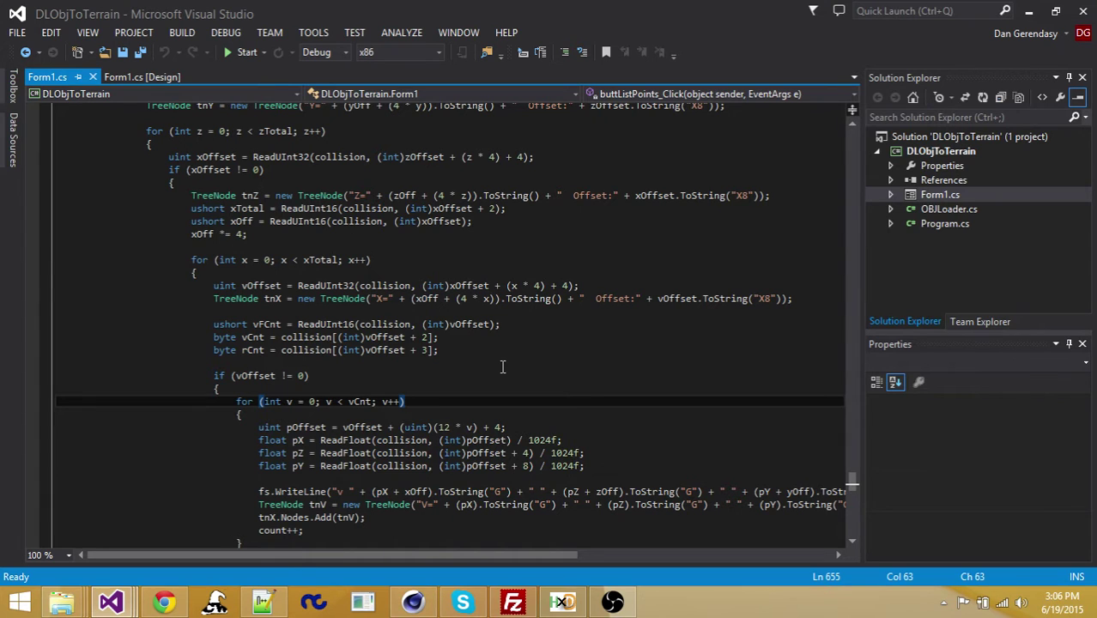
# Bring HxD to the front and display the level59 engine.ps3 file's bytes
pyautogui.click(562, 601)
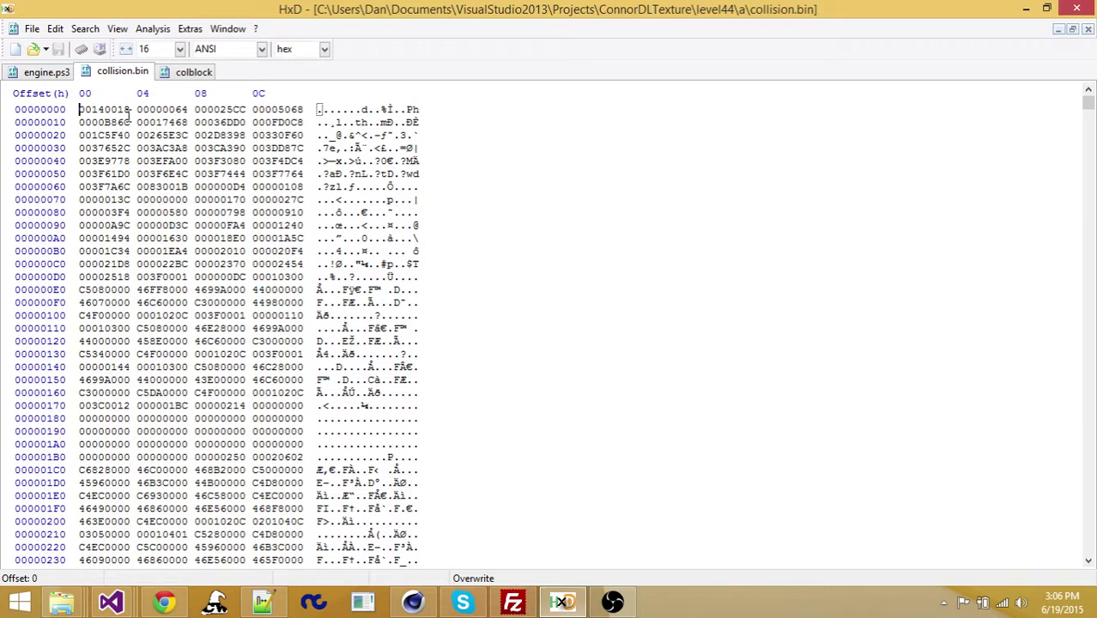
pyautogui.click(51, 73)
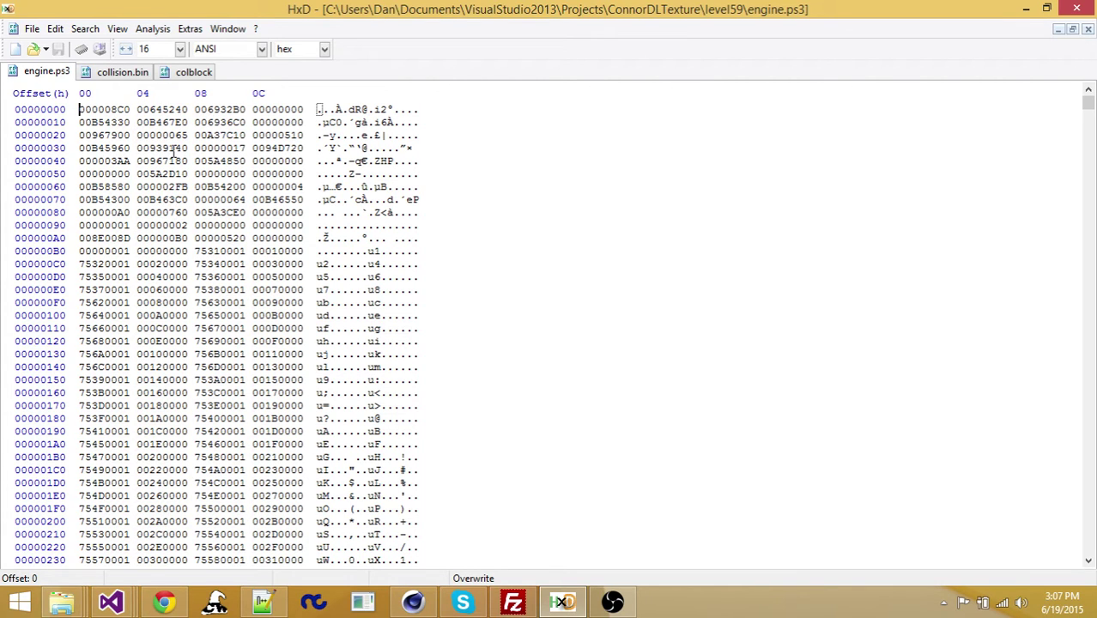
# Jump to offset 006936C0, the pointer stored at offset 18 of engine.ps3
pyautogui.moveTo(254, 122); pyautogui.dragTo(192, 122)
pyautogui.hotkey('ctrl', 'c')
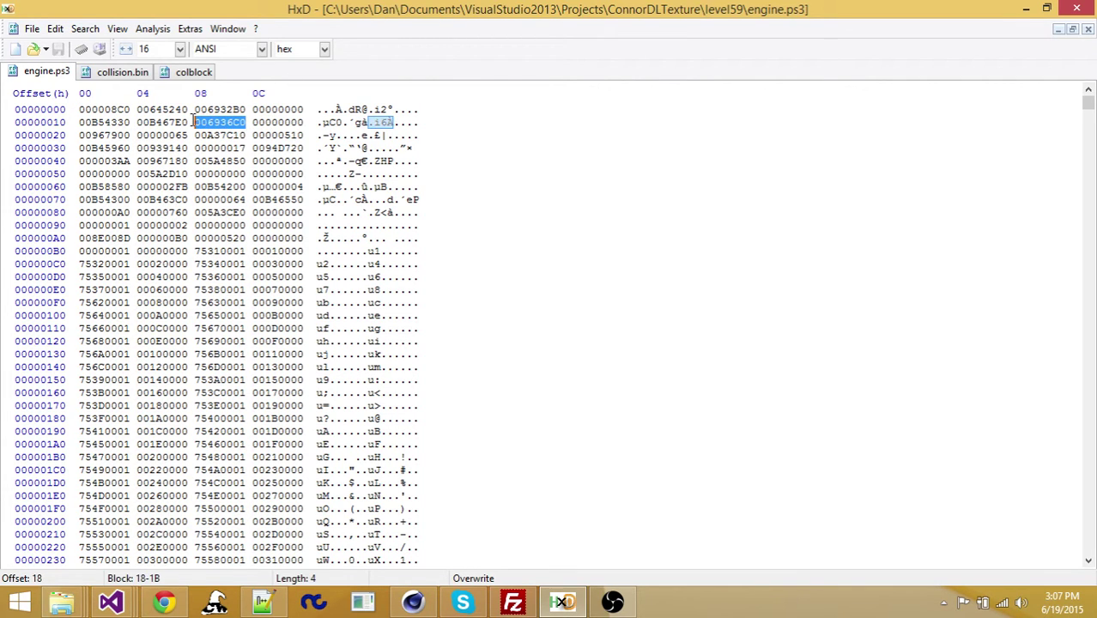
pyautogui.hotkey('ctrl', 'g')
pyautogui.hotkey('ctrl', 'v')
pyautogui.press('Return')
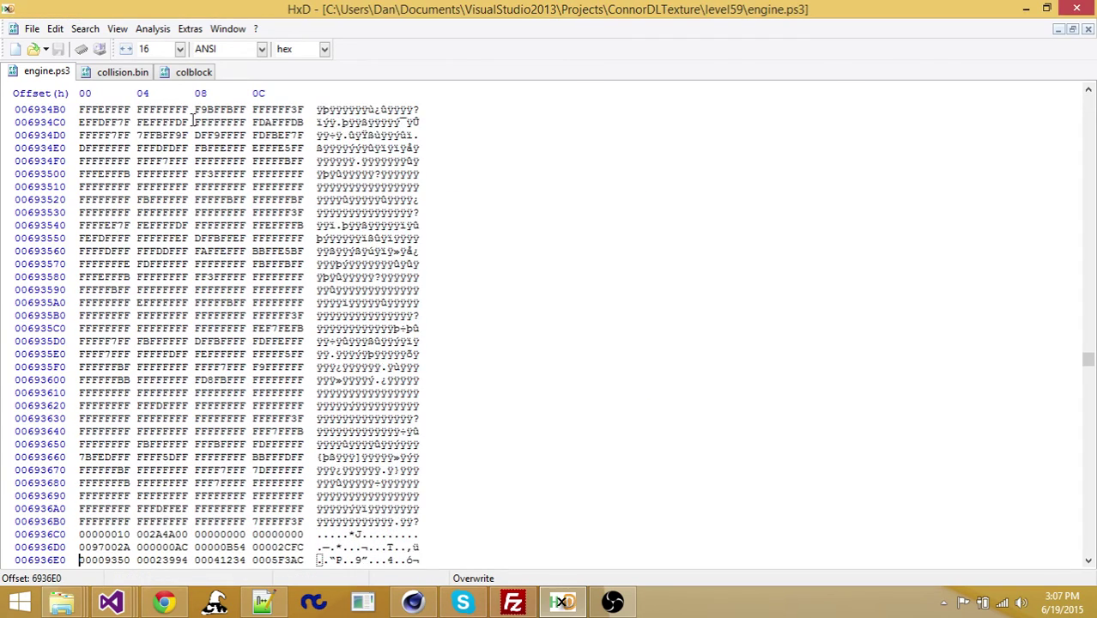
# Return engine.ps3 to offset 0 and switch to the collision.bin file
pyautogui.hotkey('ctrl', 'g')
pyautogui.write('0')
pyautogui.press('Return')
pyautogui.click(117, 72)
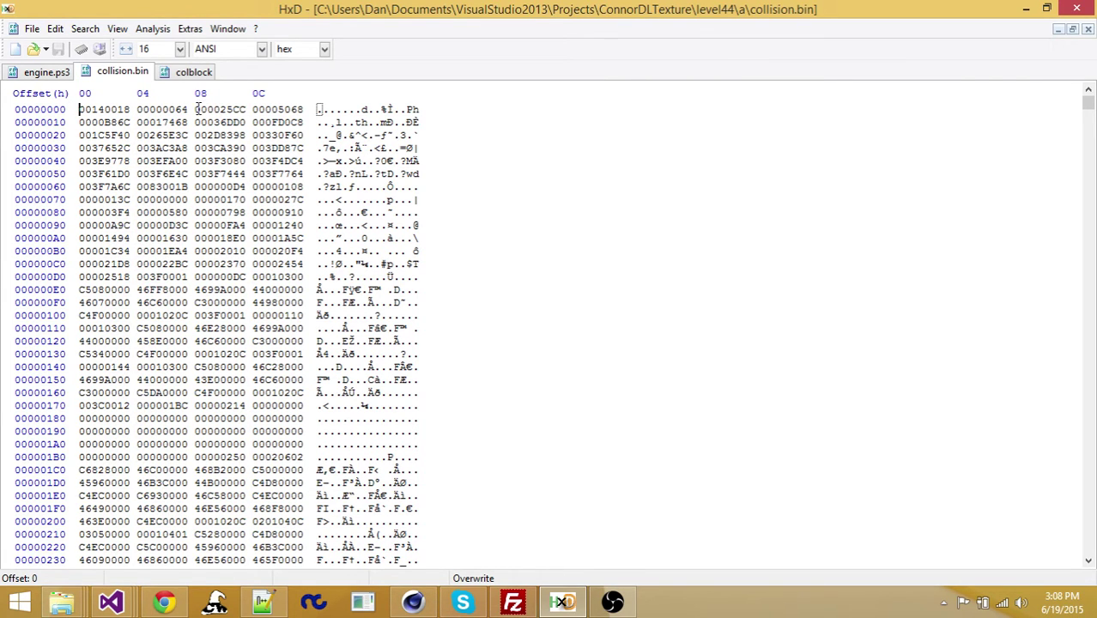
# Select collision.bin's 000025CC header value at offset 8, then return to the DLObjToTerrain code
pyautogui.moveTo(197, 109); pyautogui.dragTo(257, 109)
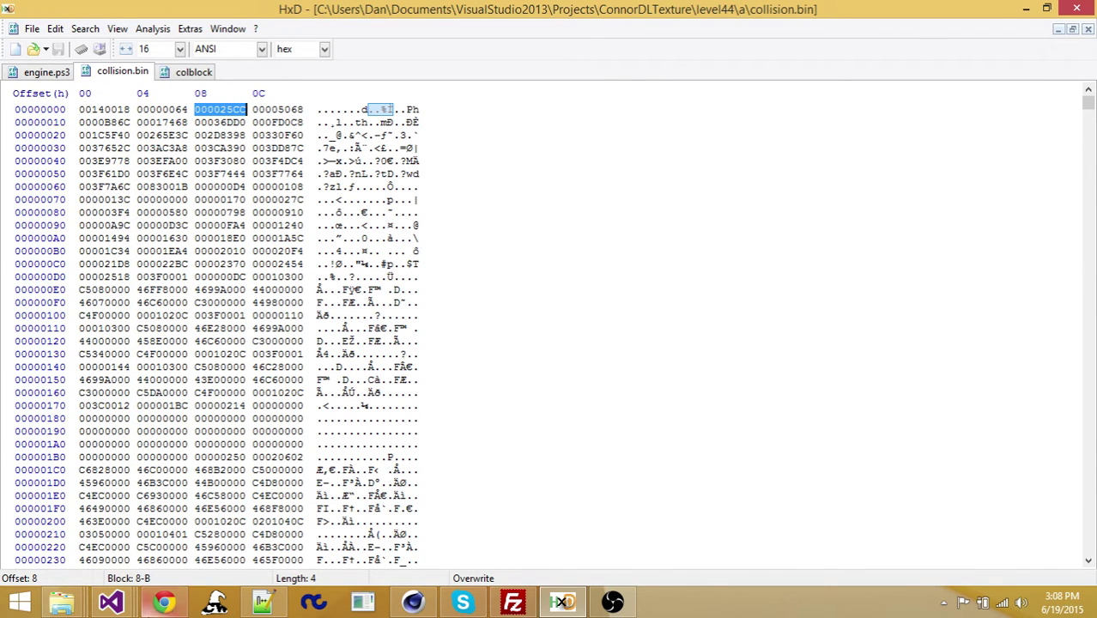
pyautogui.moveTo(111, 602)
pyautogui.click(198, 160)
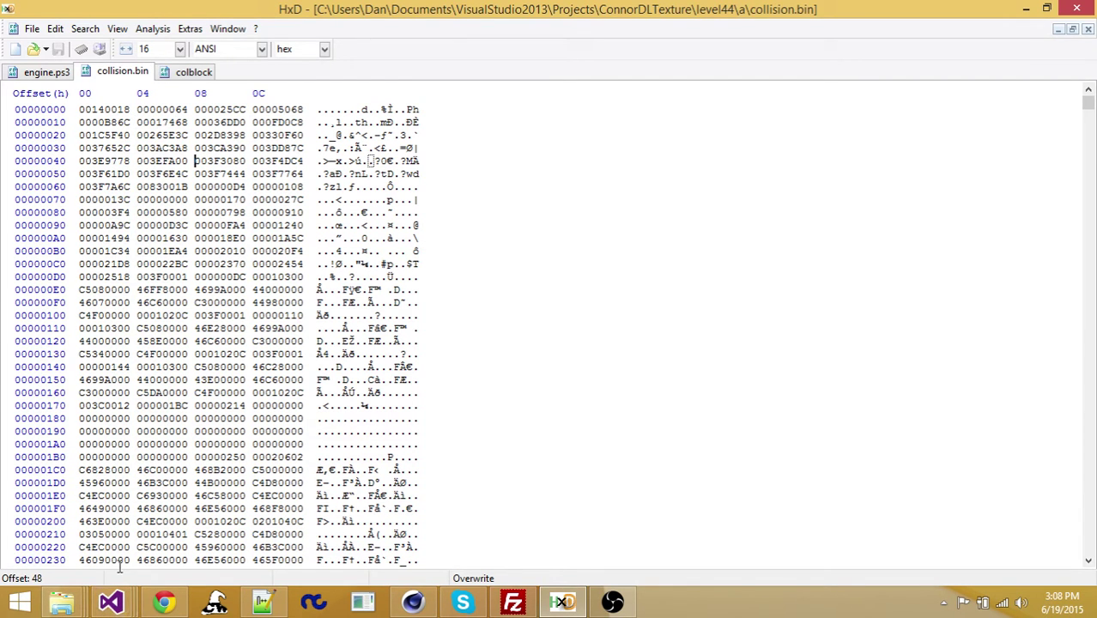
pyautogui.click(111, 602)
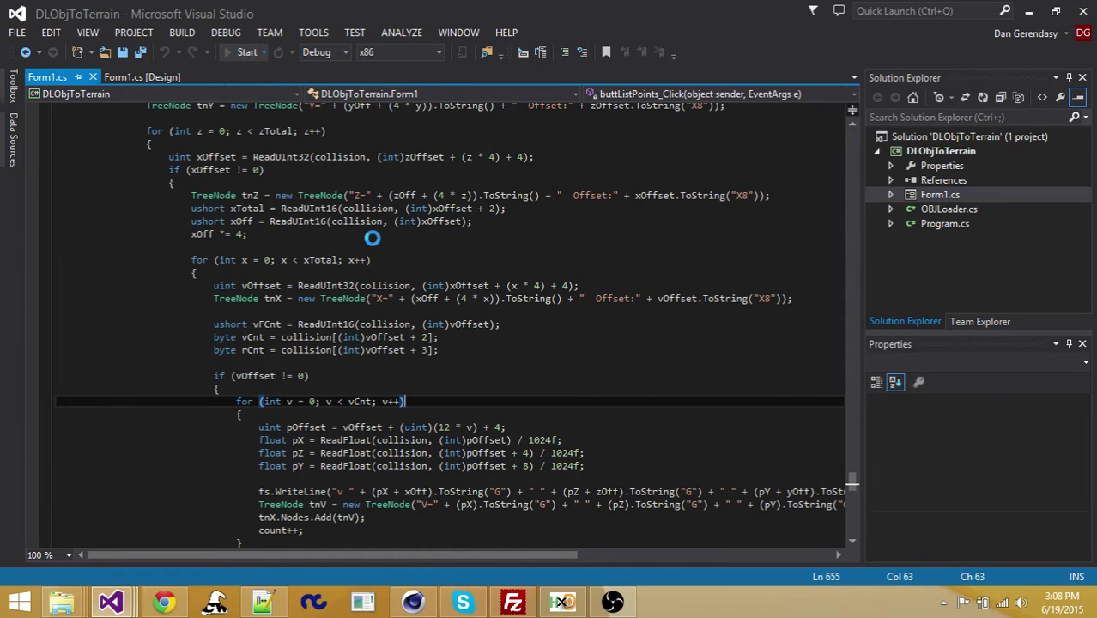
# Run DLObjToTerrain and change the engine file path's folder from level44 to level59
pyautogui.press('F5')
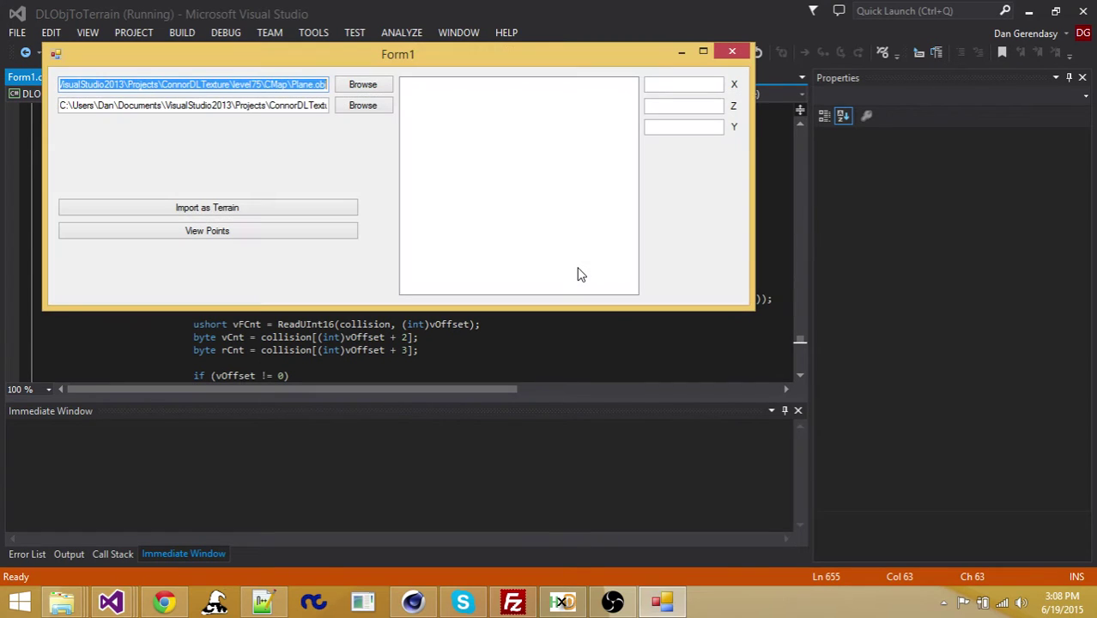
pyautogui.moveTo(314, 105); pyautogui.dragTo(361, 112)
pyautogui.click(275, 105)
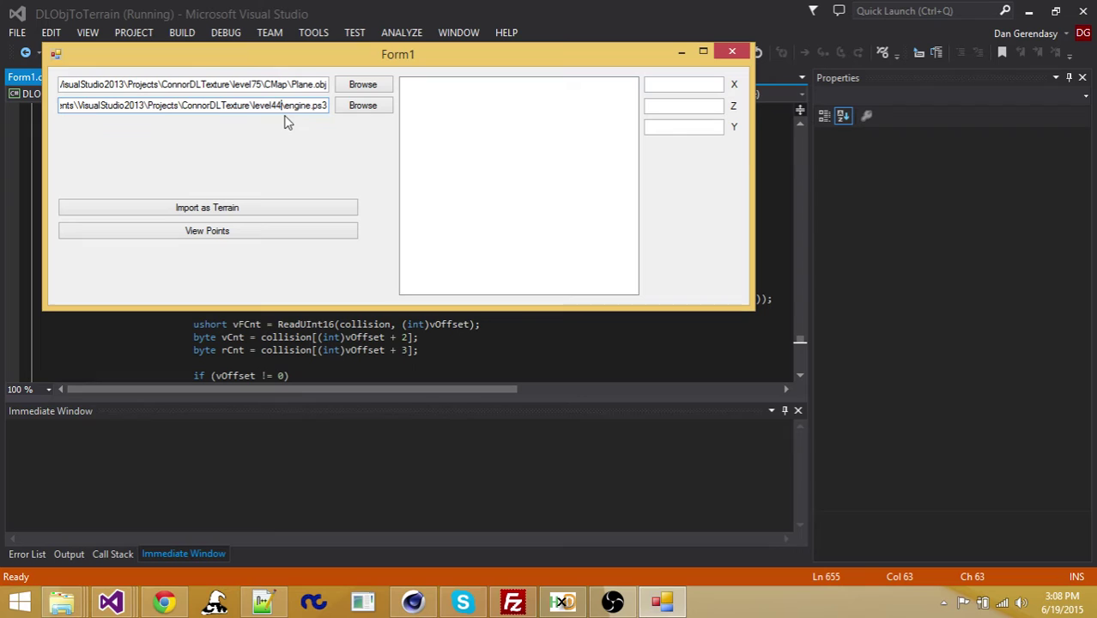
pyautogui.press('BackSpace')
pyautogui.press('BackSpace')
pyautogui.write('59')
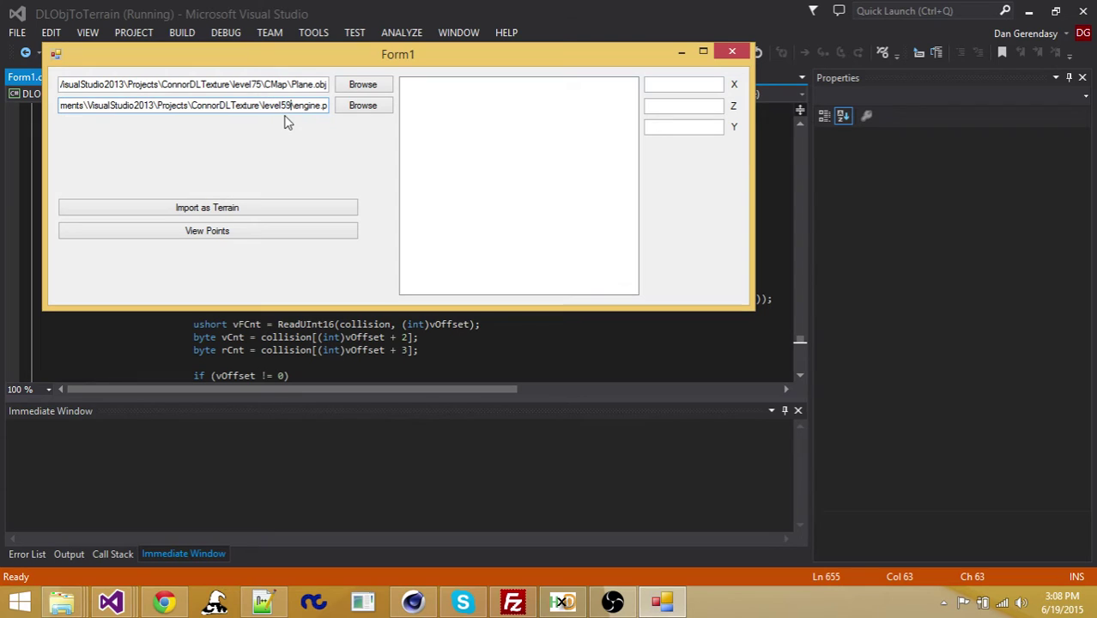
# List engine.ps3's terrain points and scroll through the Y/offset tree
pyautogui.click(259, 239)
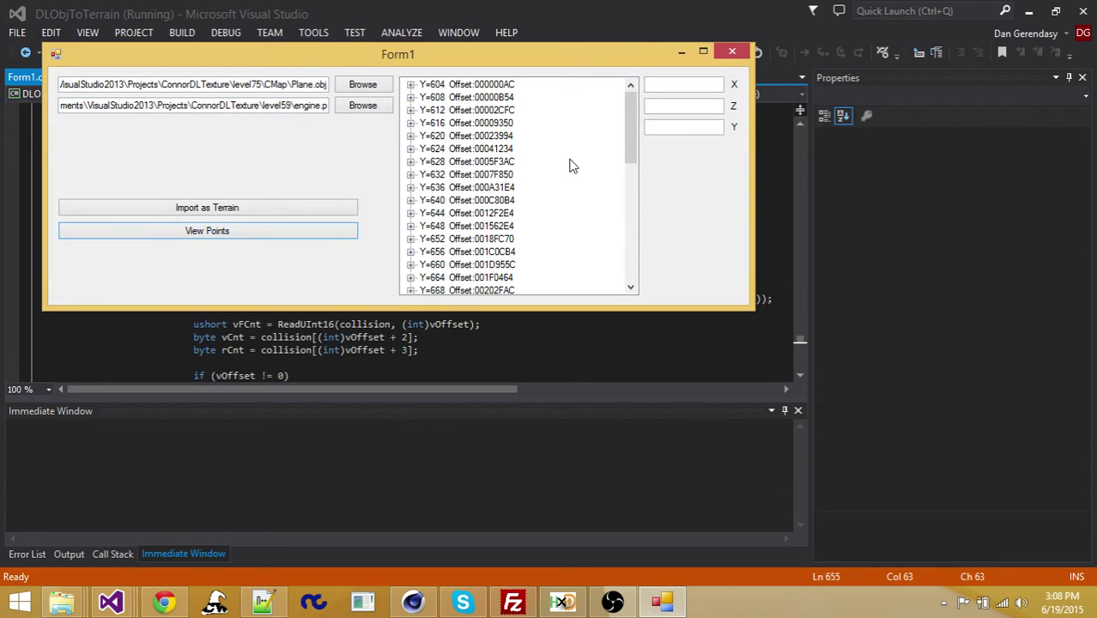
pyautogui.moveTo(632, 136); pyautogui.dragTo(647, 78)
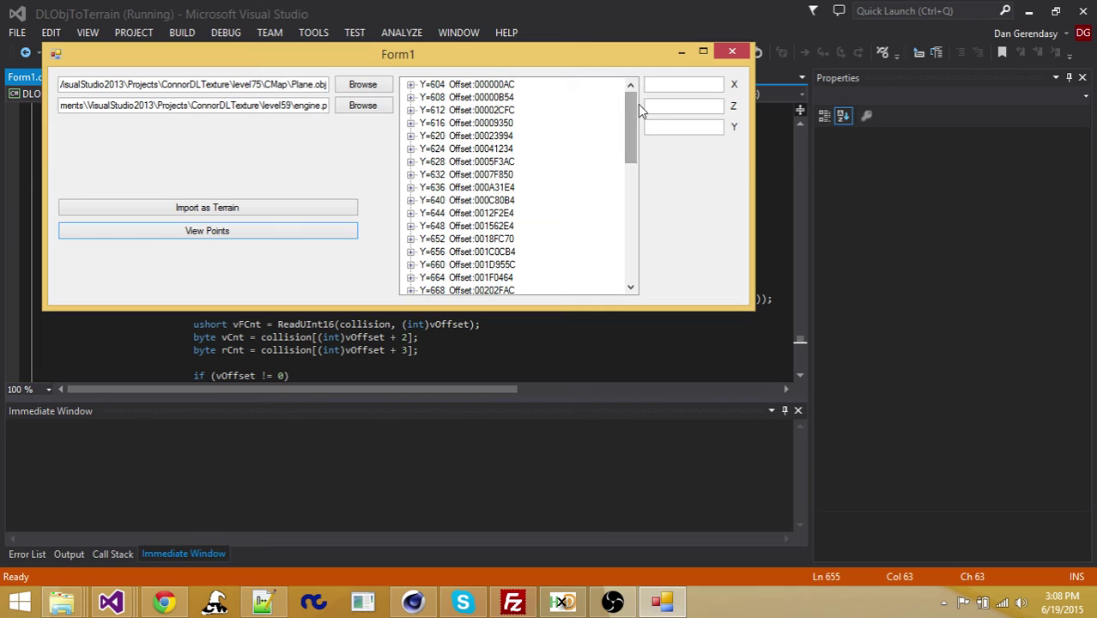
pyautogui.moveTo(635, 127); pyautogui.dragTo(636, 77)
pyautogui.moveTo(632, 118); pyautogui.dragTo(634, 205)
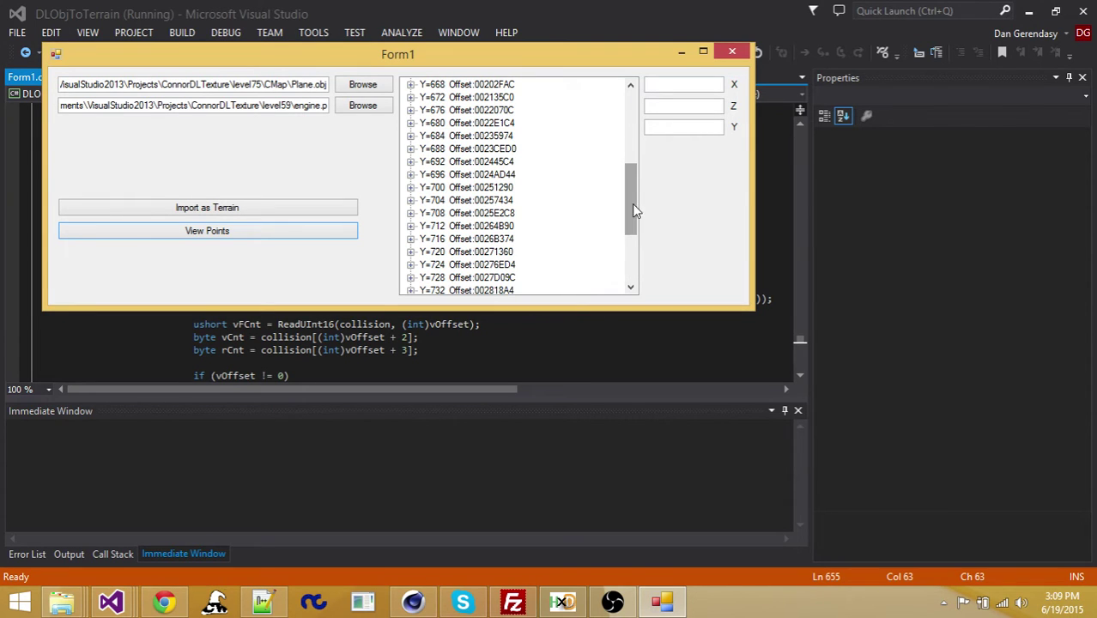
# Expand the Y=680, Z=404 and X=396 entries in the point tree
pyautogui.click(410, 122)
pyautogui.click(425, 187)
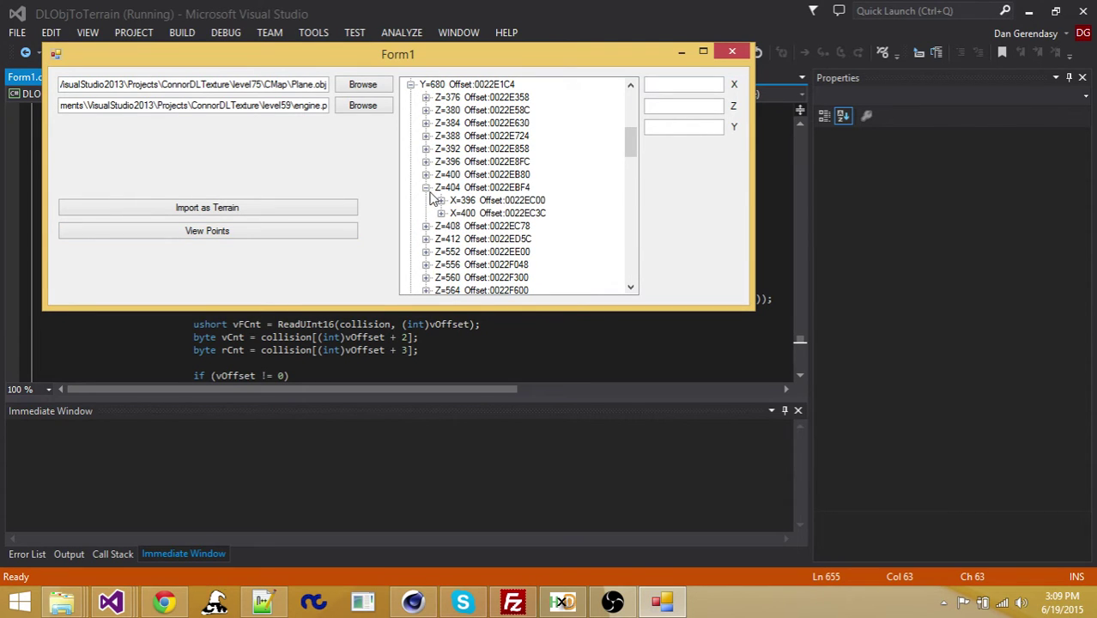
pyautogui.click(440, 200)
pyautogui.moveTo(630, 138); pyautogui.dragTo(633, 130)
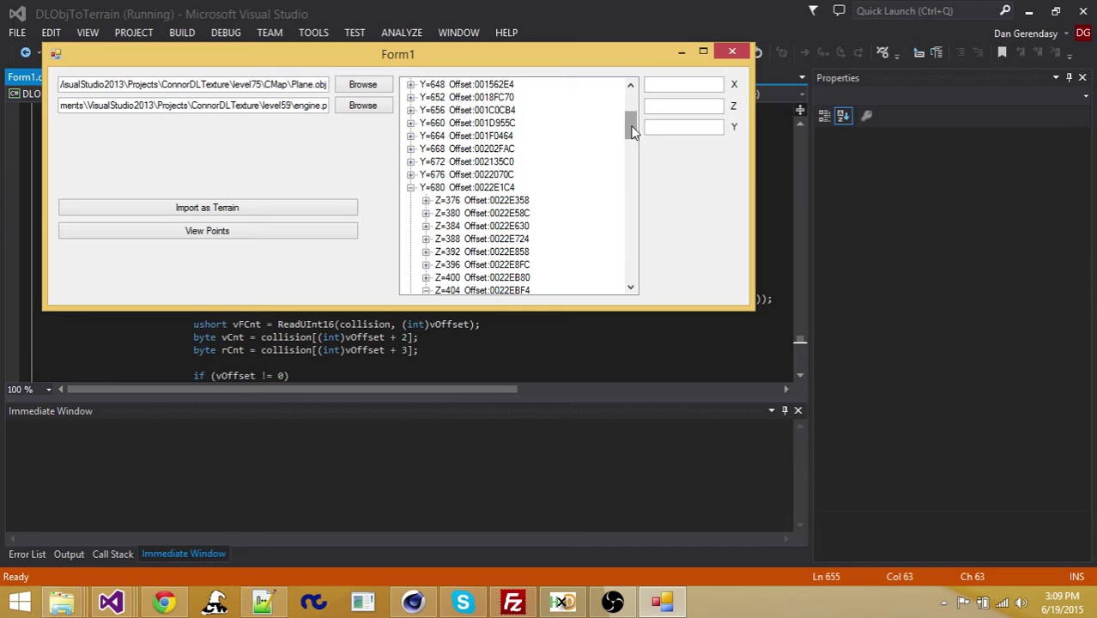
pyautogui.moveTo(634, 130); pyautogui.dragTo(633, 147)
# Step through X=396's four V=1 vertices, F=0001020F and R=03 entries
pyautogui.click(479, 161)
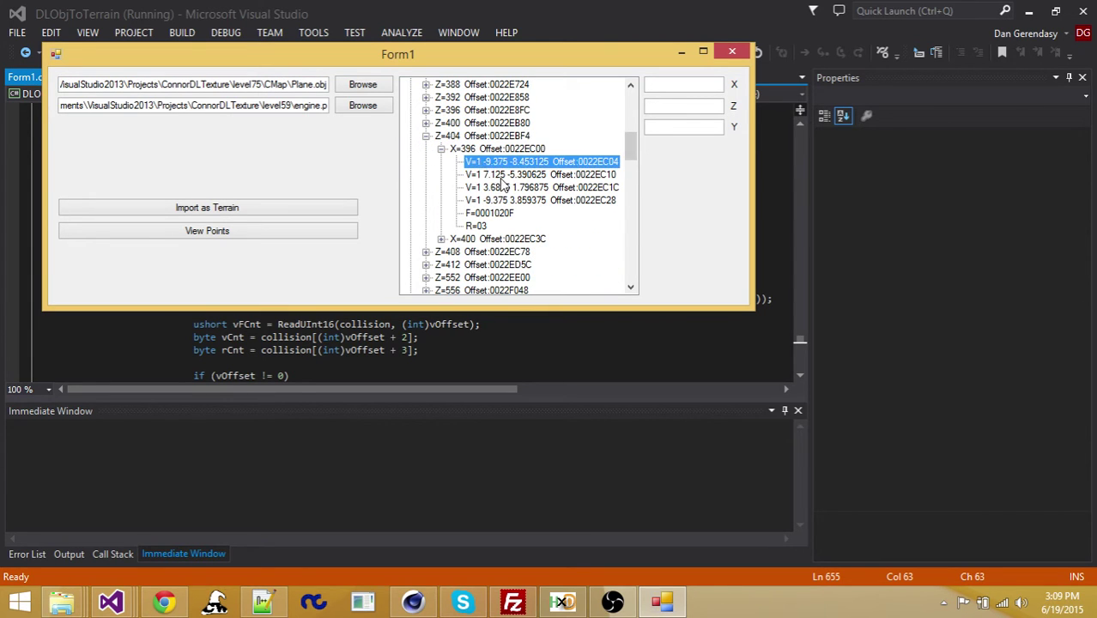
pyautogui.press('Down')
pyautogui.press('Down')
pyautogui.press('Down')
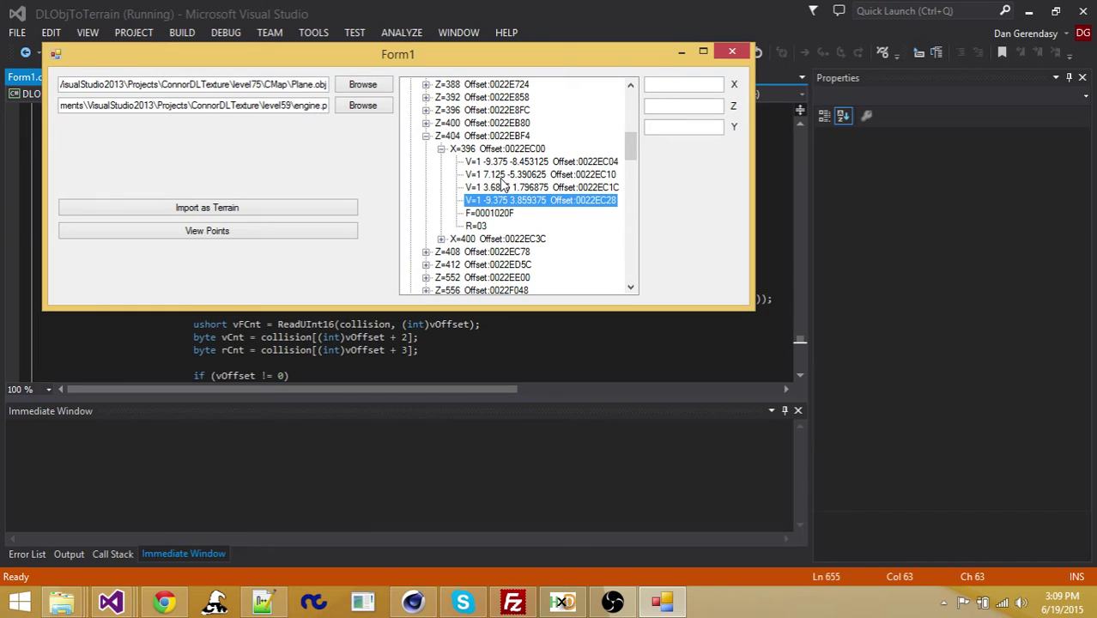
pyautogui.press('Down')
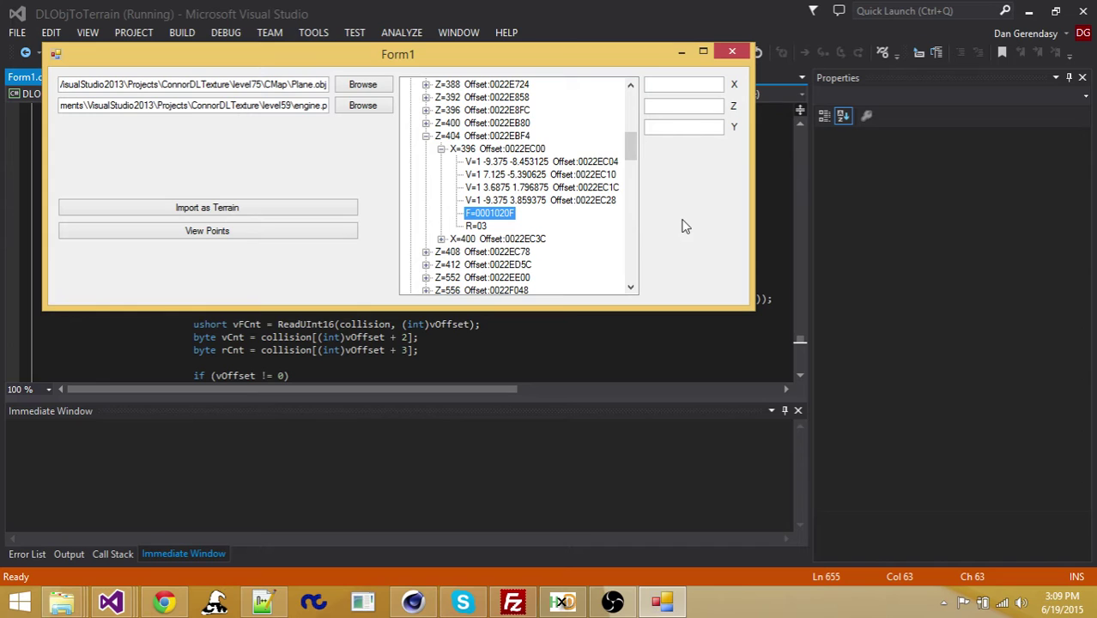
pyautogui.press('Down')
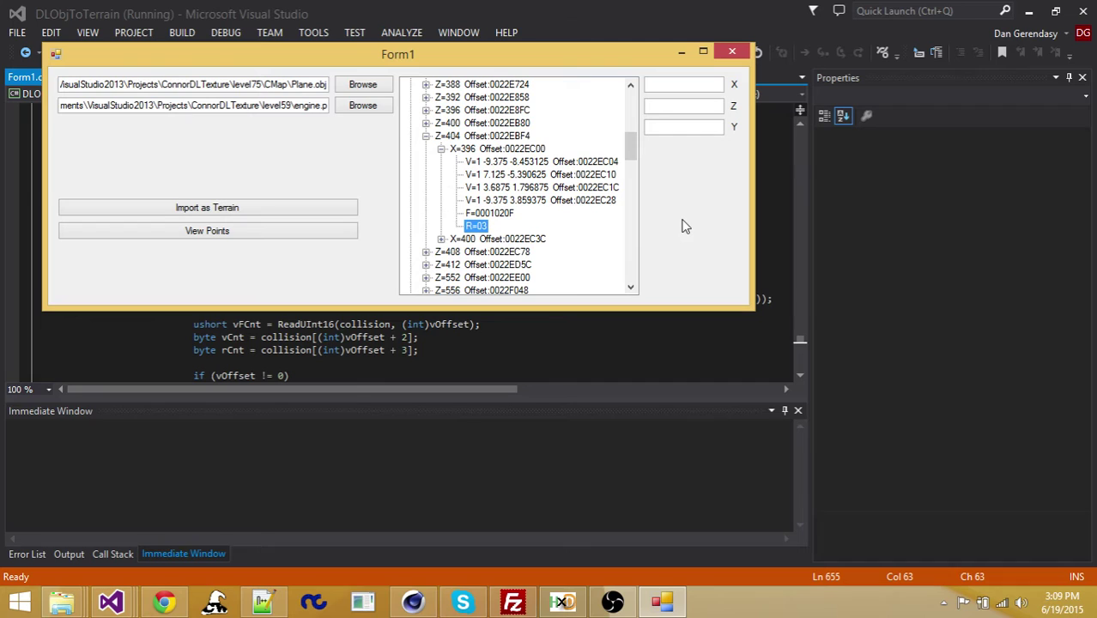
pyautogui.press('Up')
pyautogui.press('Up')
pyautogui.press('Up')
pyautogui.press('Up')
pyautogui.press('Up')
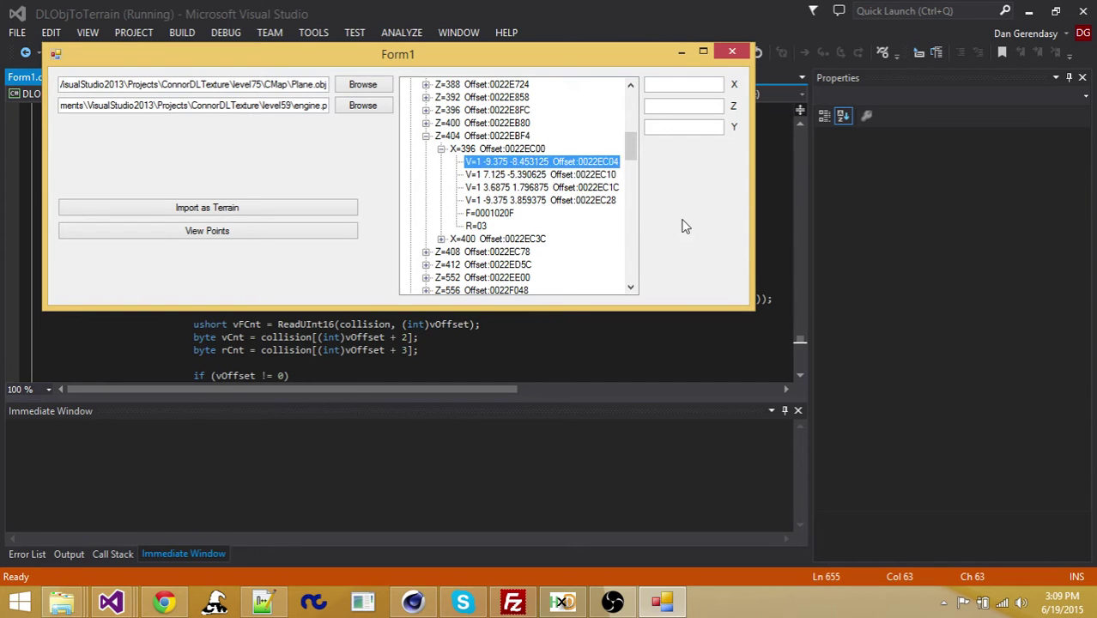
pyautogui.press('Down')
pyautogui.press('Down')
pyautogui.press('Down')
pyautogui.press('Down')
pyautogui.press('Down')
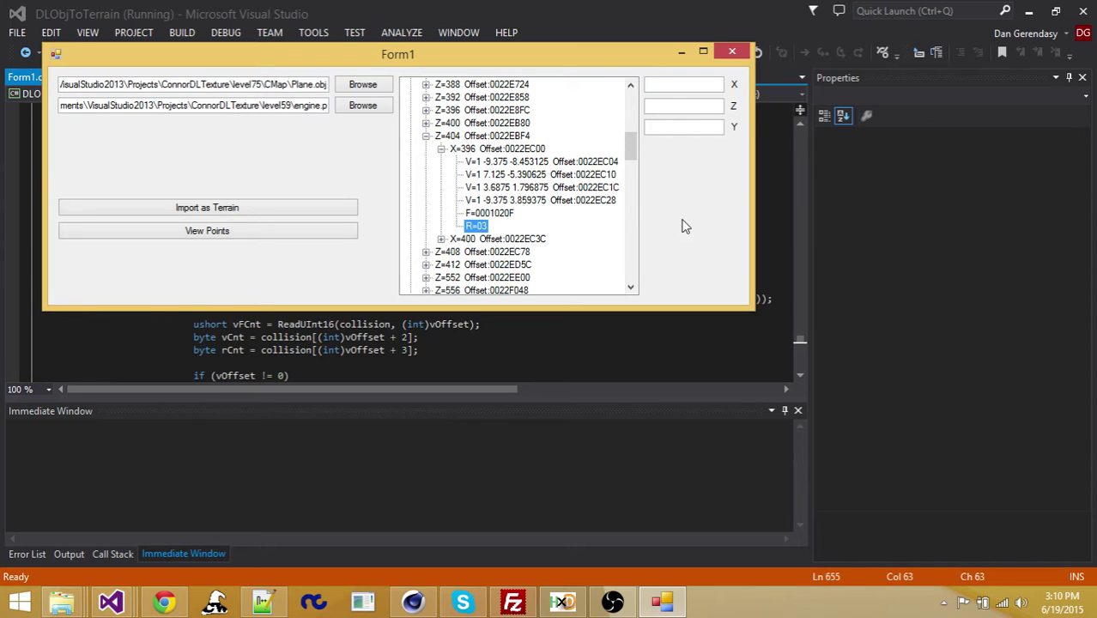
# Switch to the Ratchet Level Editor project and start it, bringing up its level59 Open dialog
pyautogui.click(110, 601)
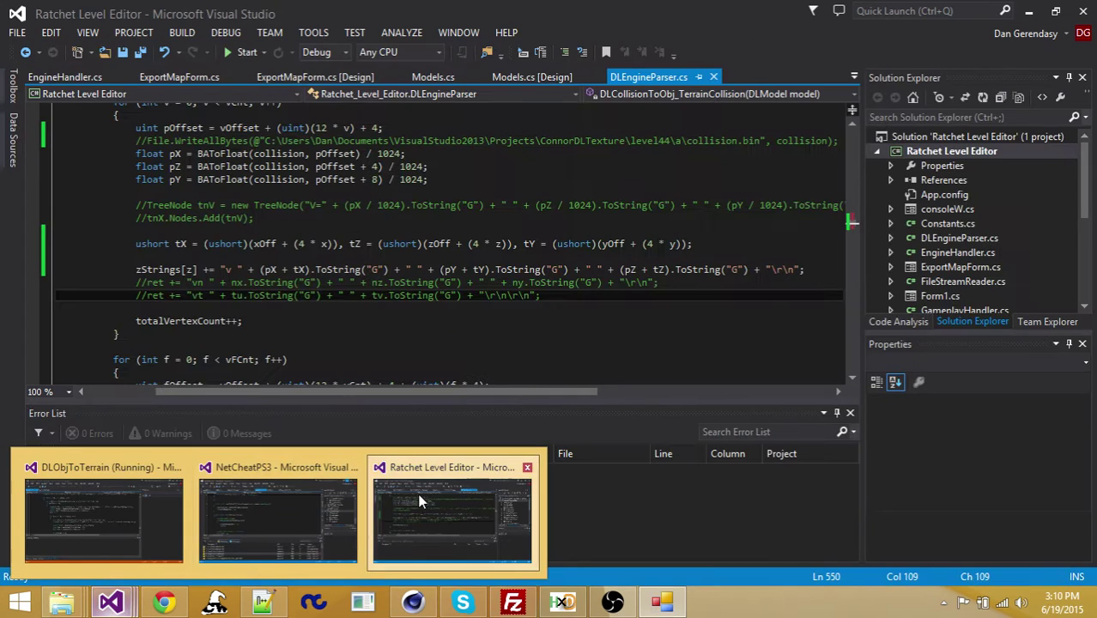
pyautogui.click(422, 501)
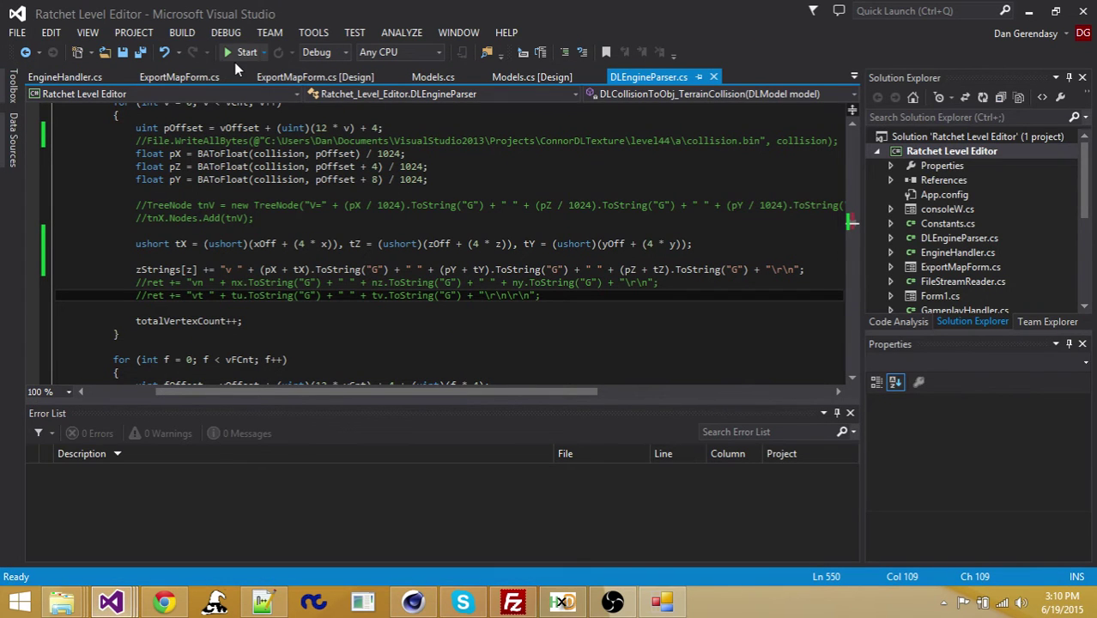
pyautogui.click(243, 54)
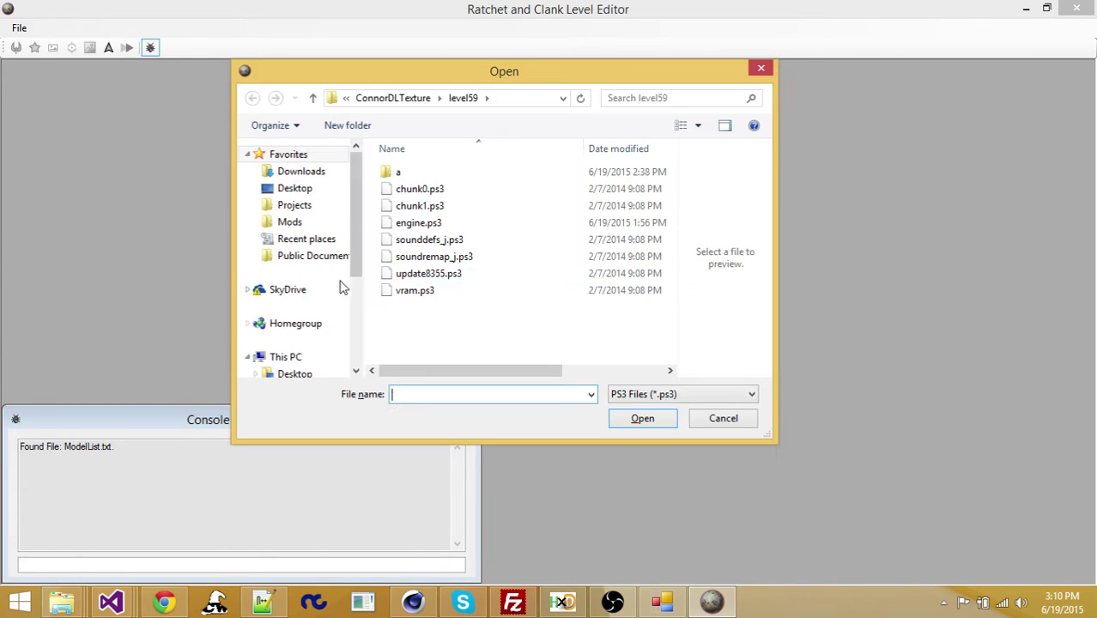
# Load level59's engine.ps3, open the Models list and select the FFFE model
pyautogui.click(414, 227)
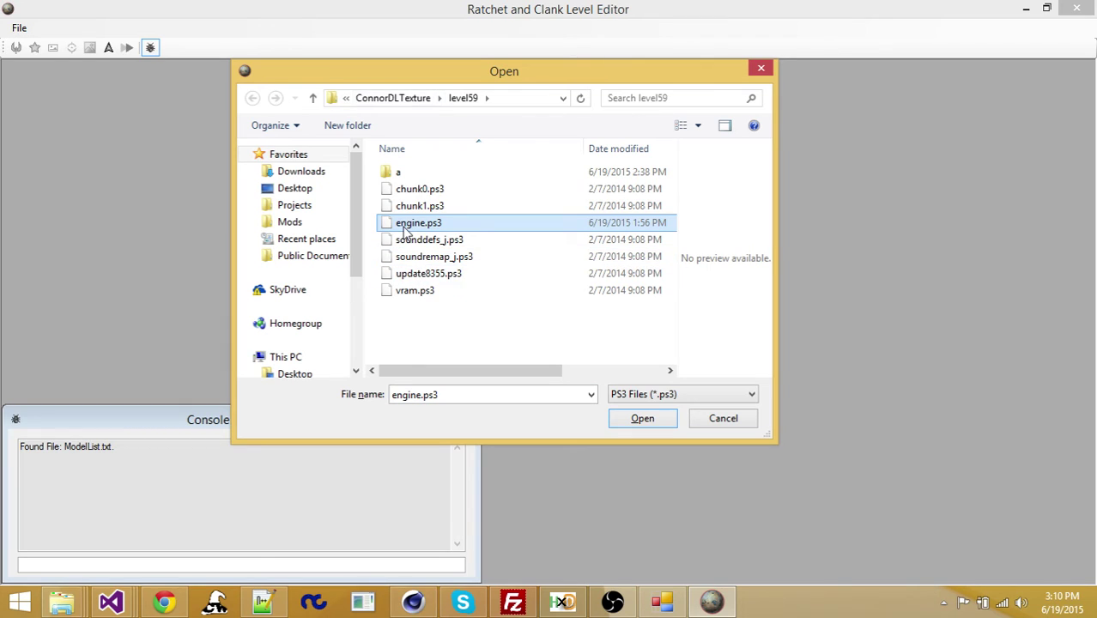
pyautogui.doubleClick(405, 230)
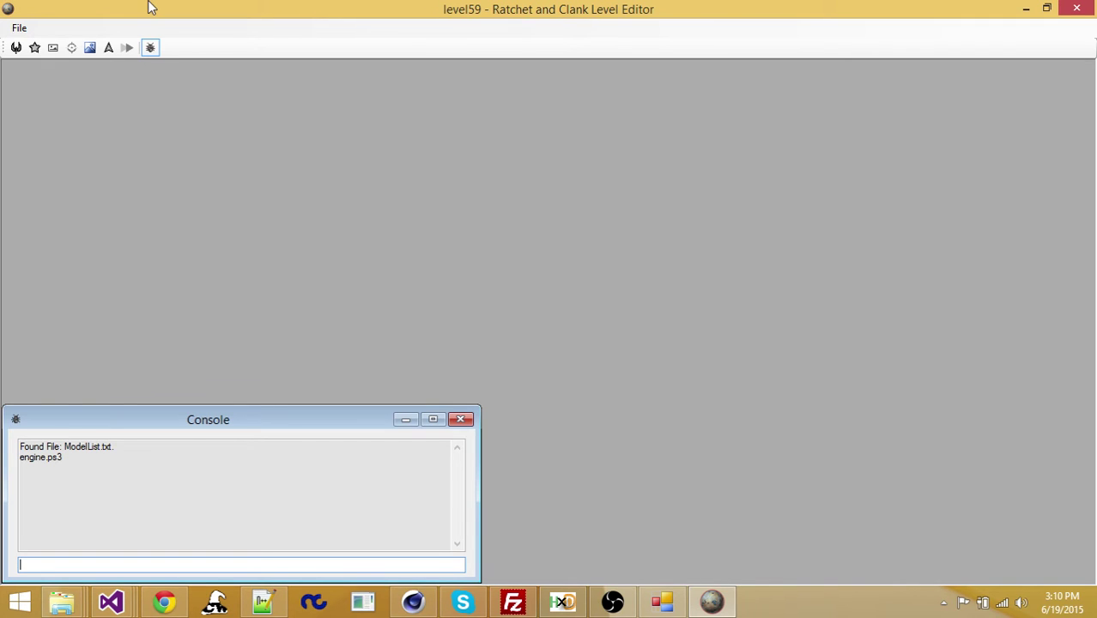
pyautogui.click(34, 47)
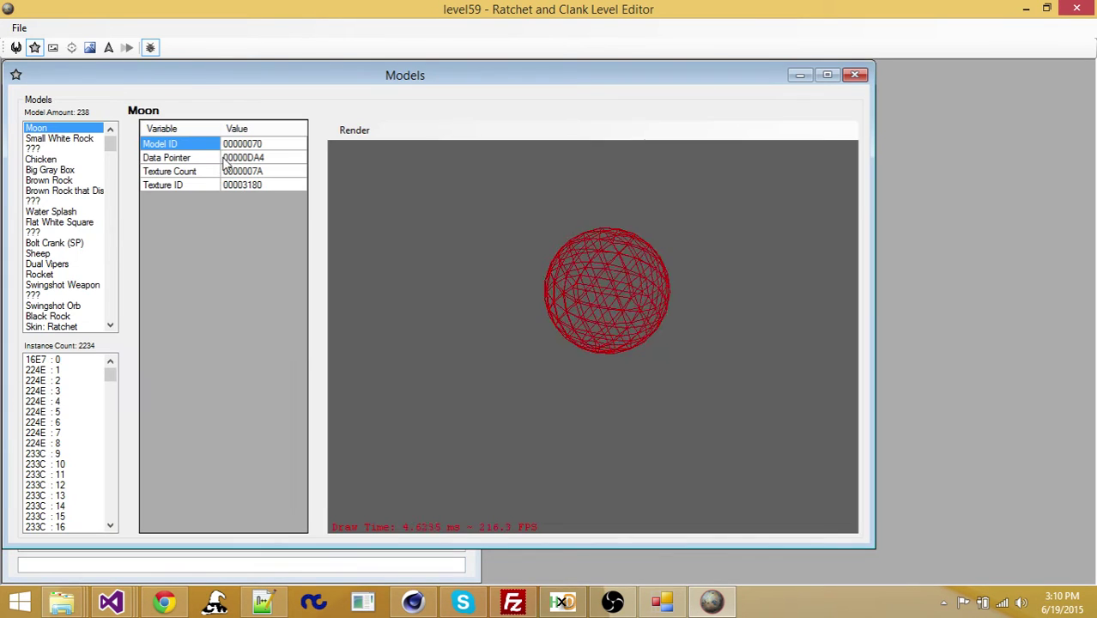
pyautogui.moveTo(192, 83); pyautogui.dragTo(264, 89)
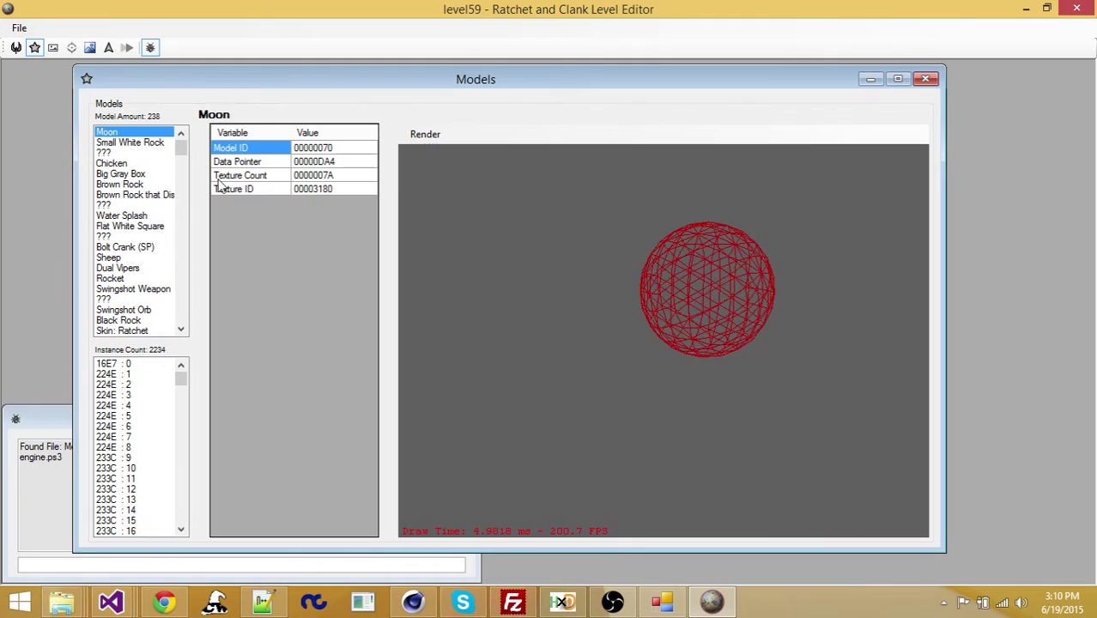
pyautogui.moveTo(181, 147); pyautogui.dragTo(193, 321)
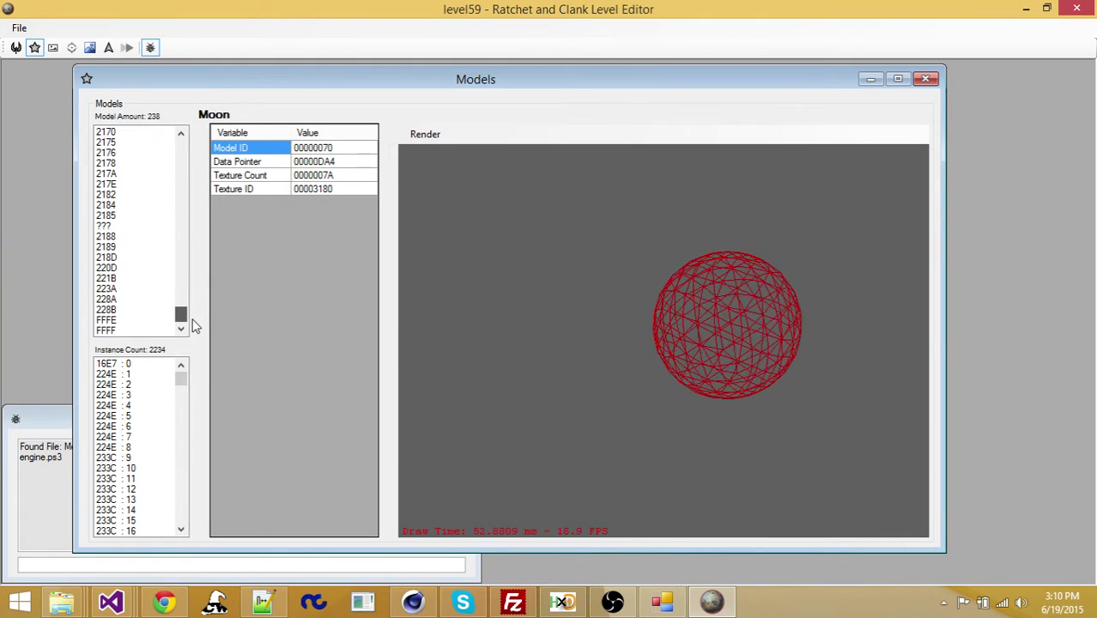
pyautogui.click(108, 320)
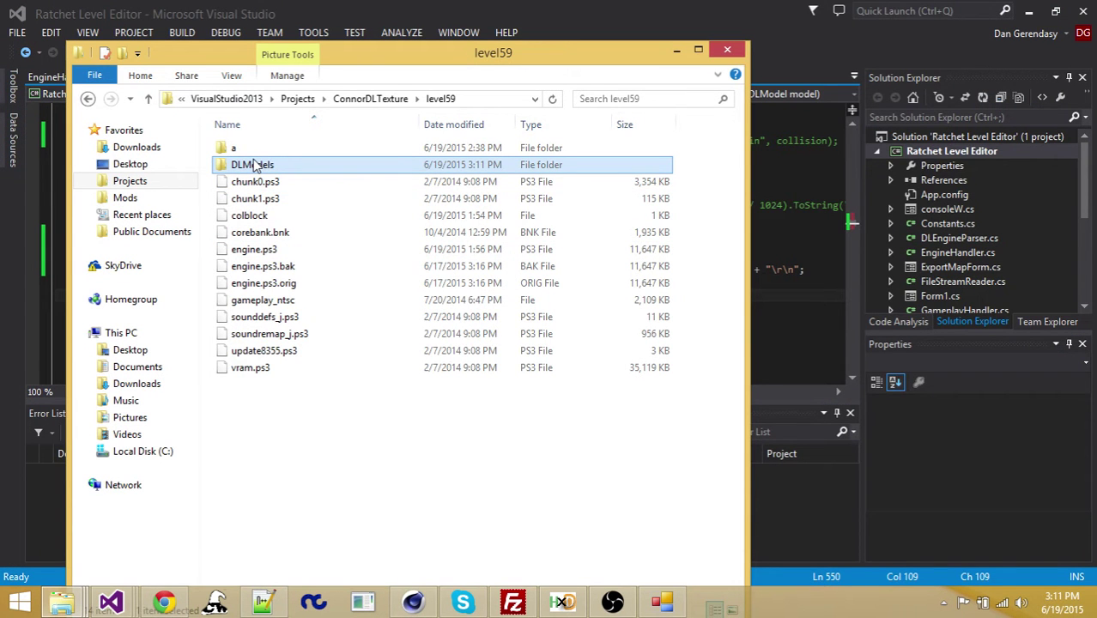
# Open DLModels and import Model 0xFFFE.obj into Cinema 4D as a Wavefront OBJ
pyautogui.doubleClick(255, 165)
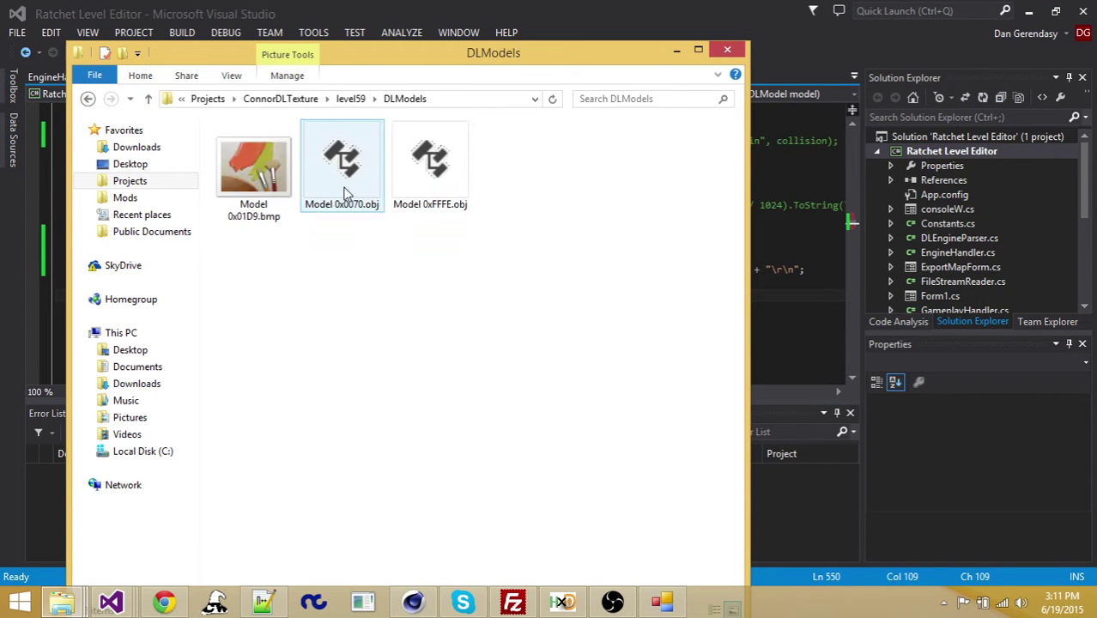
pyautogui.moveTo(440, 183)
pyautogui.mouseDown()
pyautogui.moveTo(459, 433)
pyautogui.moveTo(401, 601)
pyautogui.moveTo(413, 601)
pyautogui.moveTo(511, 246)
pyautogui.moveTo(405, 251)
pyautogui.mouseUp()
pyautogui.press('Return')
# Deselect Object_TERRAIN_COLLISION, then orbit and zoom the Perspective view around its towers and cylinders
pyautogui.click(760, 97)
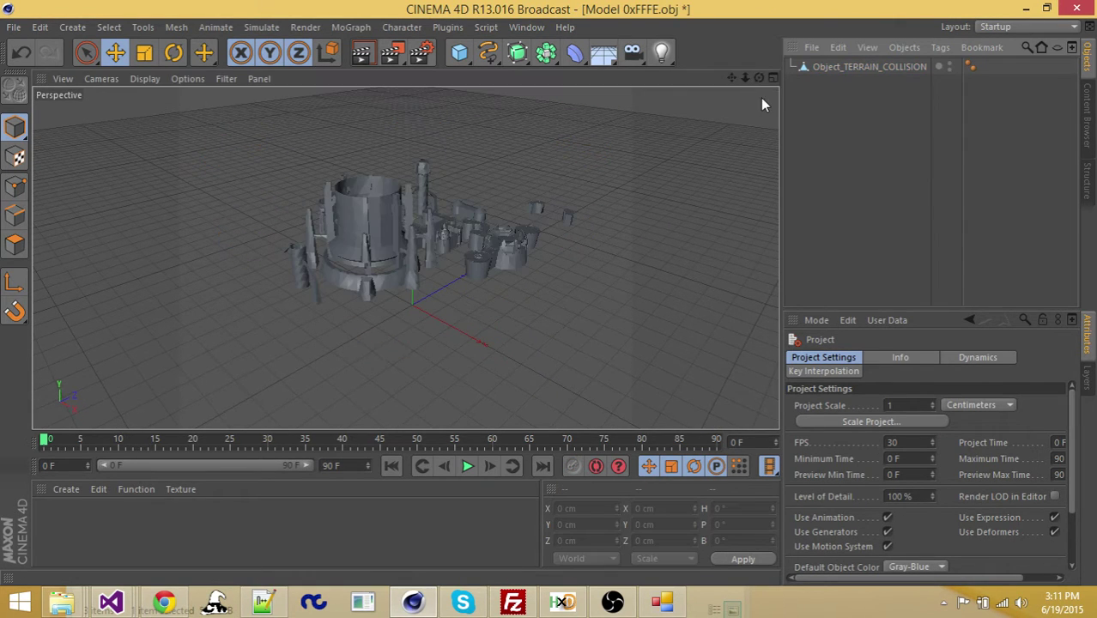
pyautogui.moveTo(750, 75); pyautogui.dragTo(757, 78)
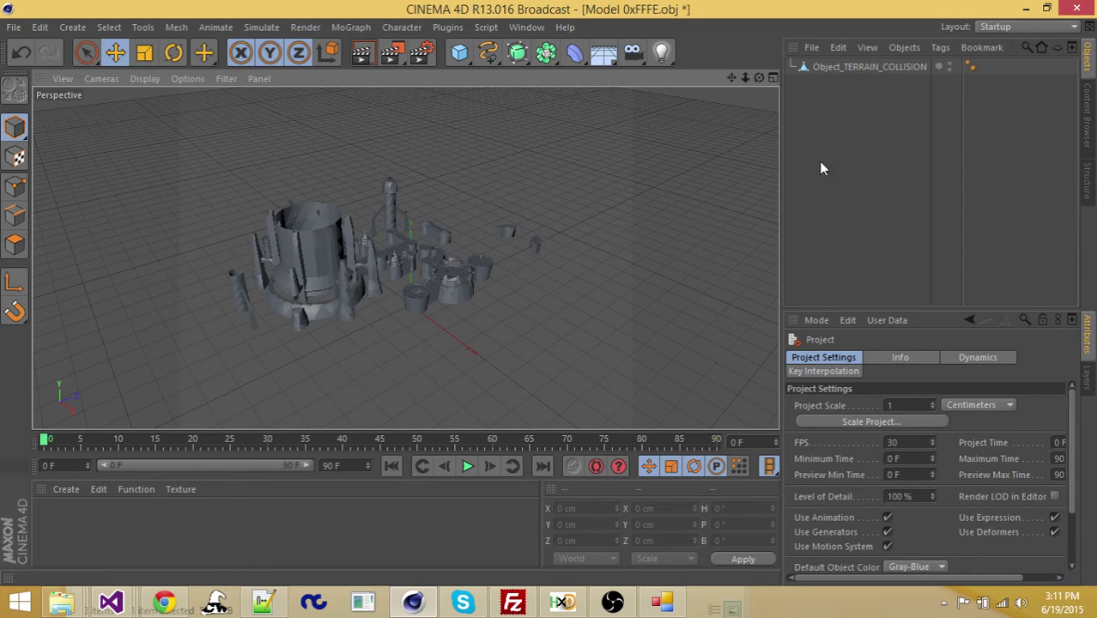
pyautogui.moveTo(745, 77)
pyautogui.mouseDown()
pyautogui.moveTo(758, 81)
pyautogui.moveTo(743, 77)
pyautogui.mouseUp()
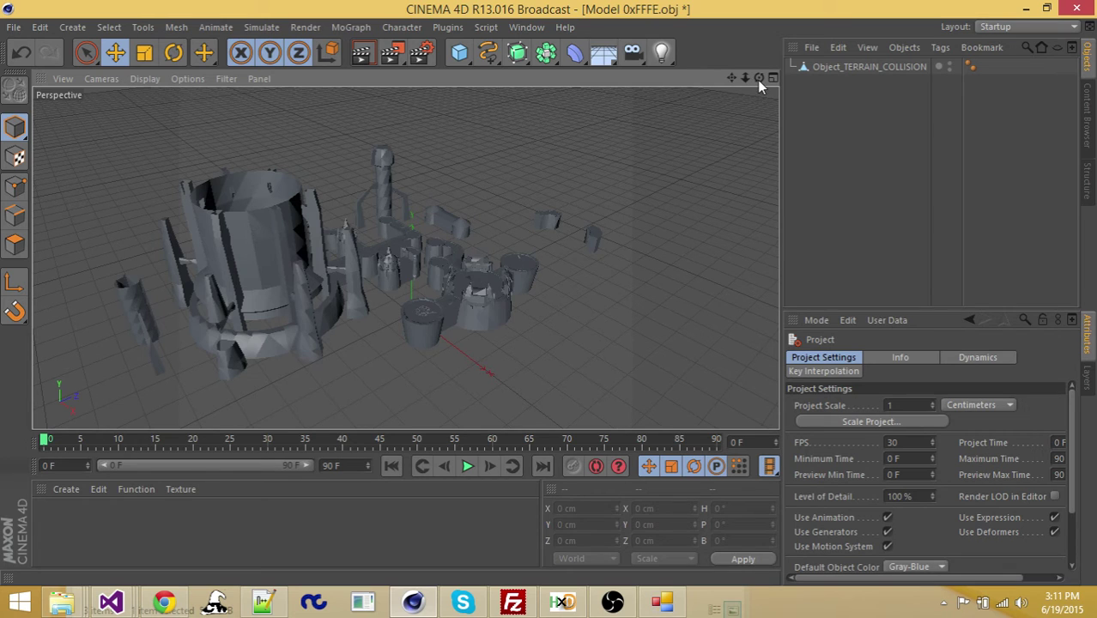
pyautogui.moveTo(758, 82)
pyautogui.mouseDown()
pyautogui.moveTo(745, 84)
pyautogui.moveTo(757, 80)
pyautogui.mouseUp()
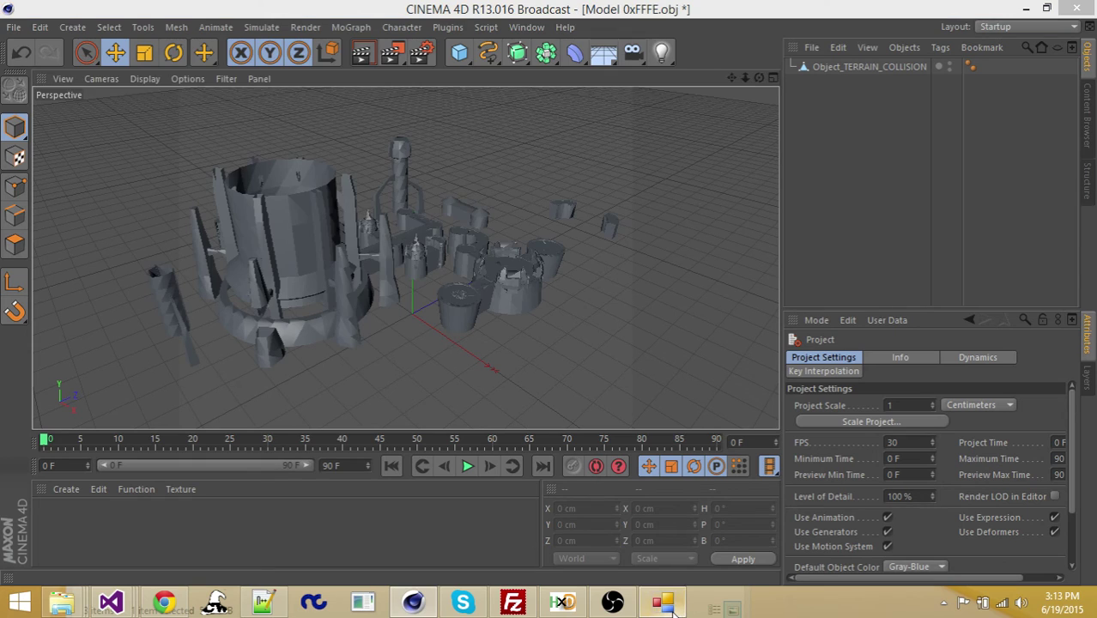
pyautogui.hotkey('alt', 'Tab')
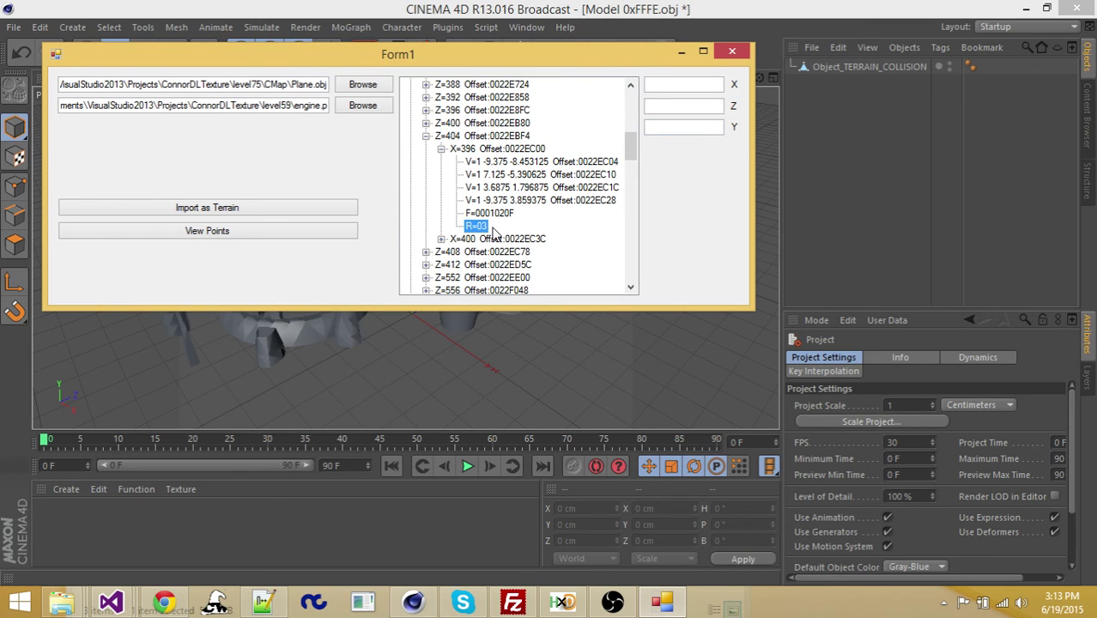
pyautogui.click(549, 7)
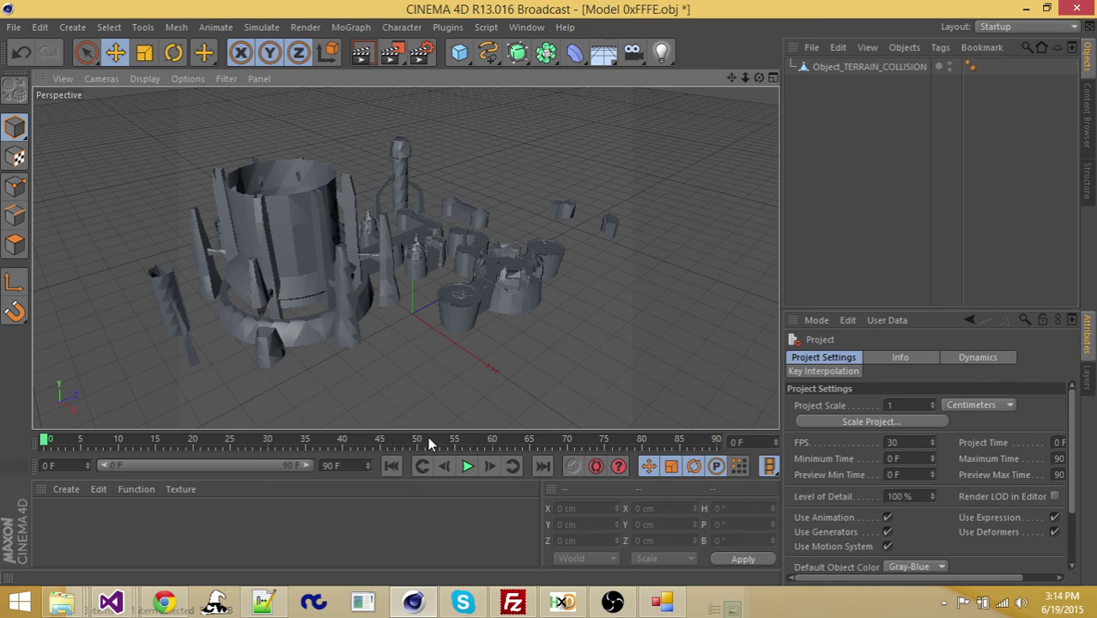
pyautogui.moveTo(133, 607)
pyautogui.moveTo(655, 609)
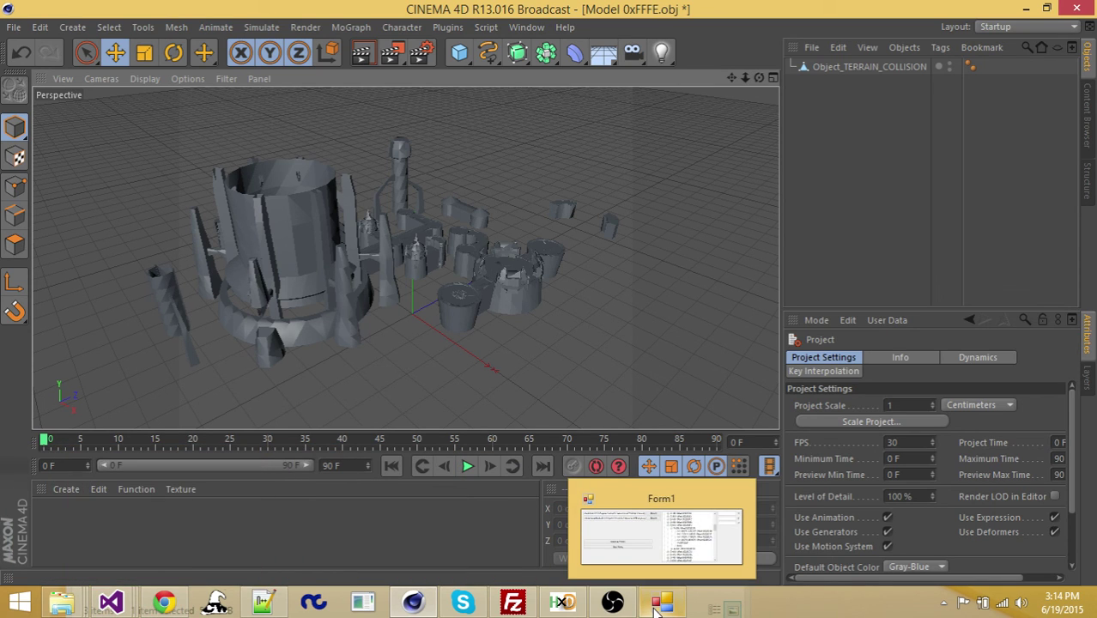
pyautogui.moveTo(614, 605)
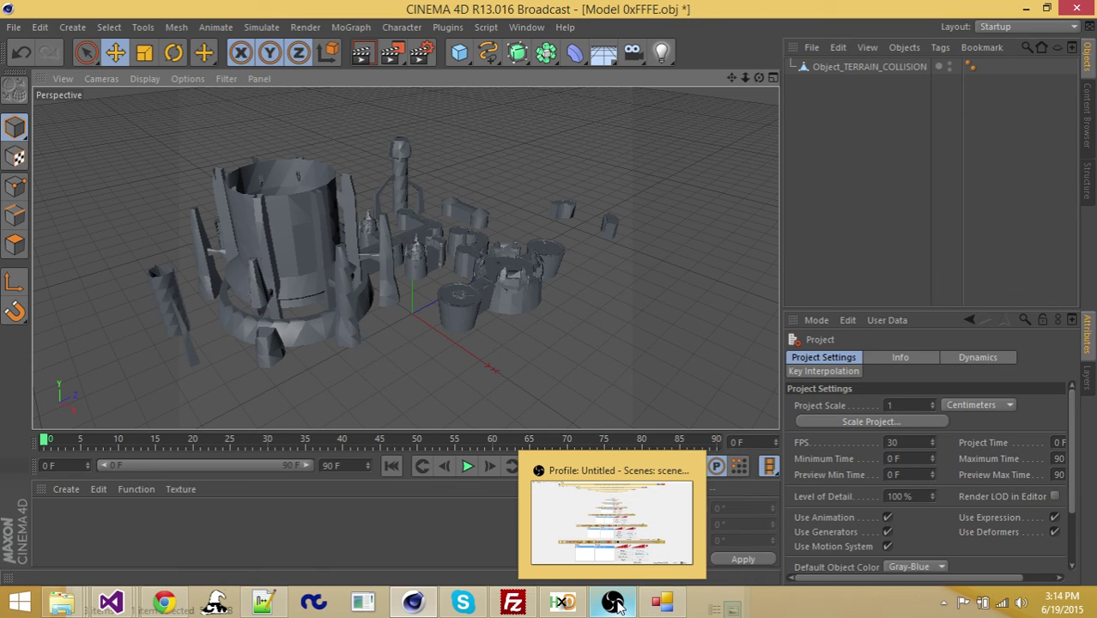